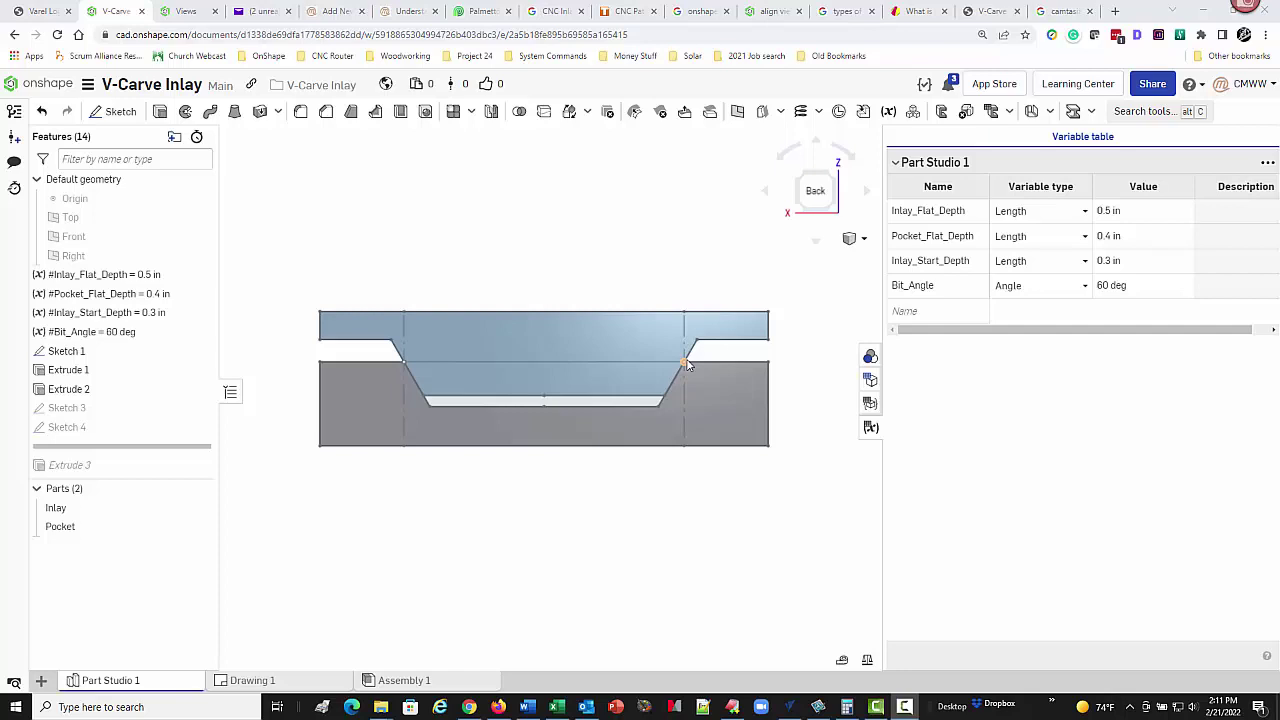
Roll the feature history forward and set Pocket_Flat_Depth to 0.35 in.
drag(120, 446, 261, 482)
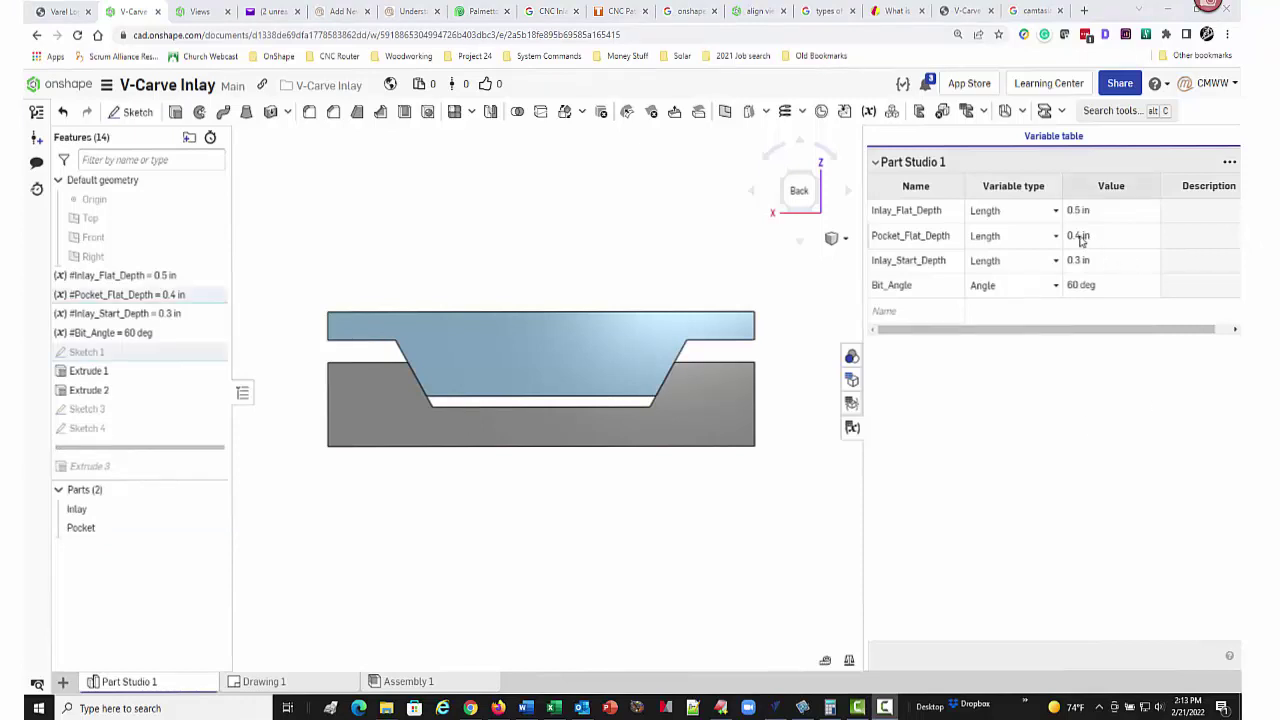
click(1080, 236)
double_click(1080, 236)
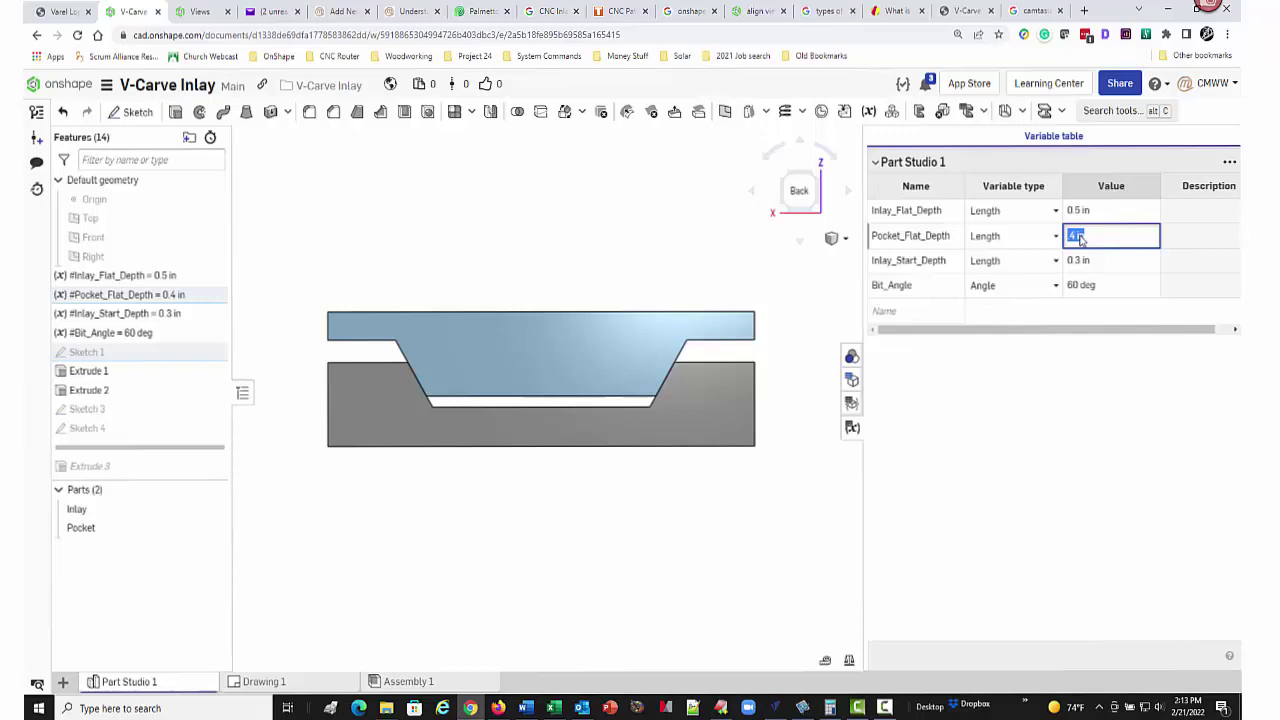
text(.35)
key(Return)
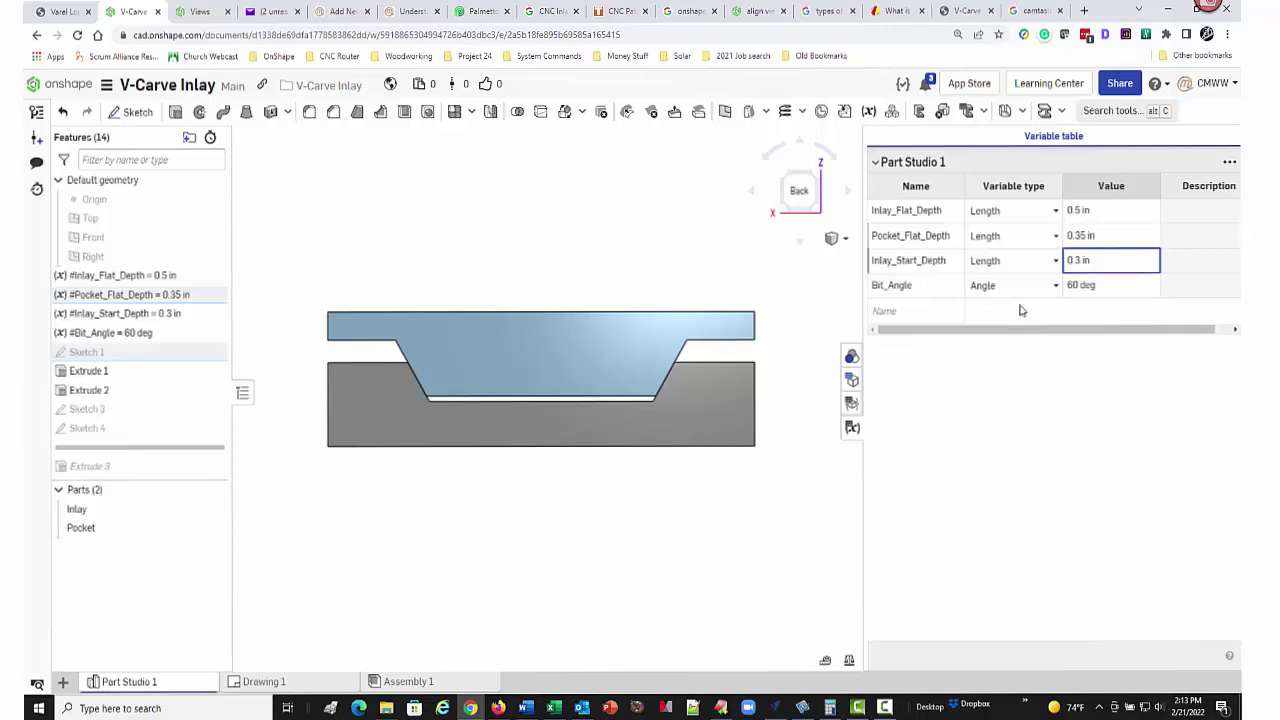
Measure the 0.050 in gap between the inlay's bottom edge and the pocket floor edge.
click(624, 400)
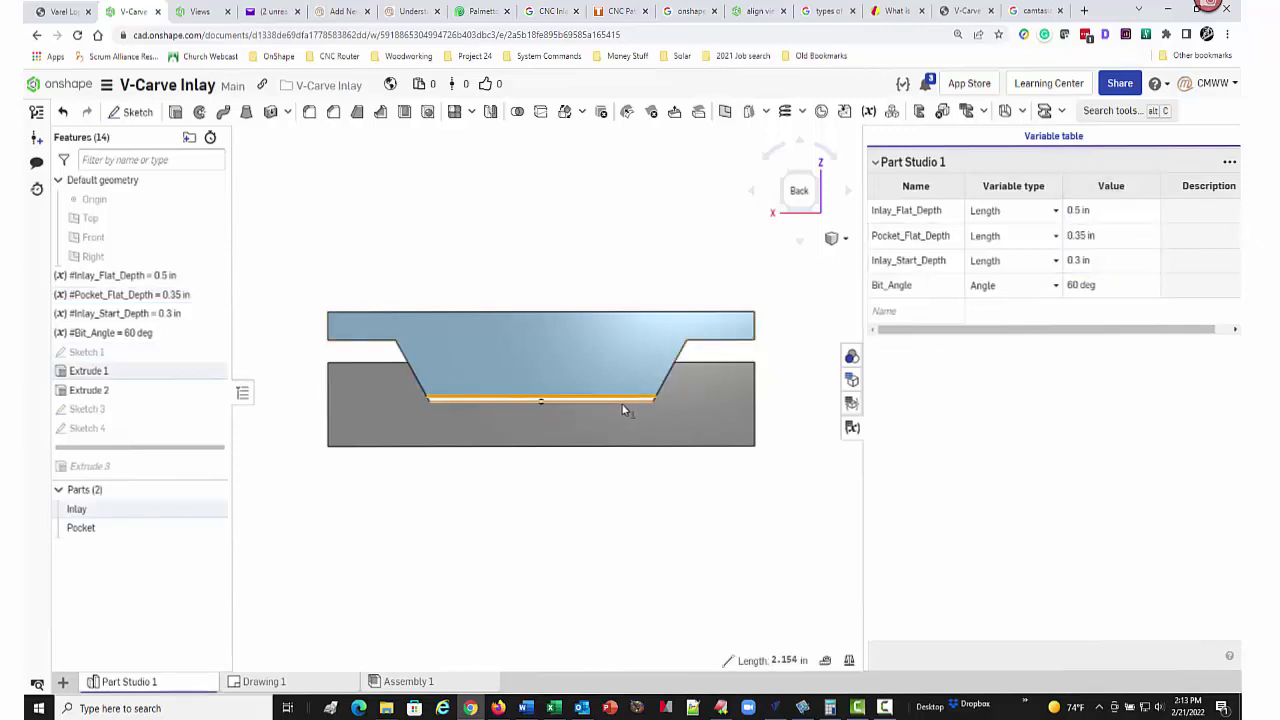
click(624, 403)
mouse_move(786, 661)
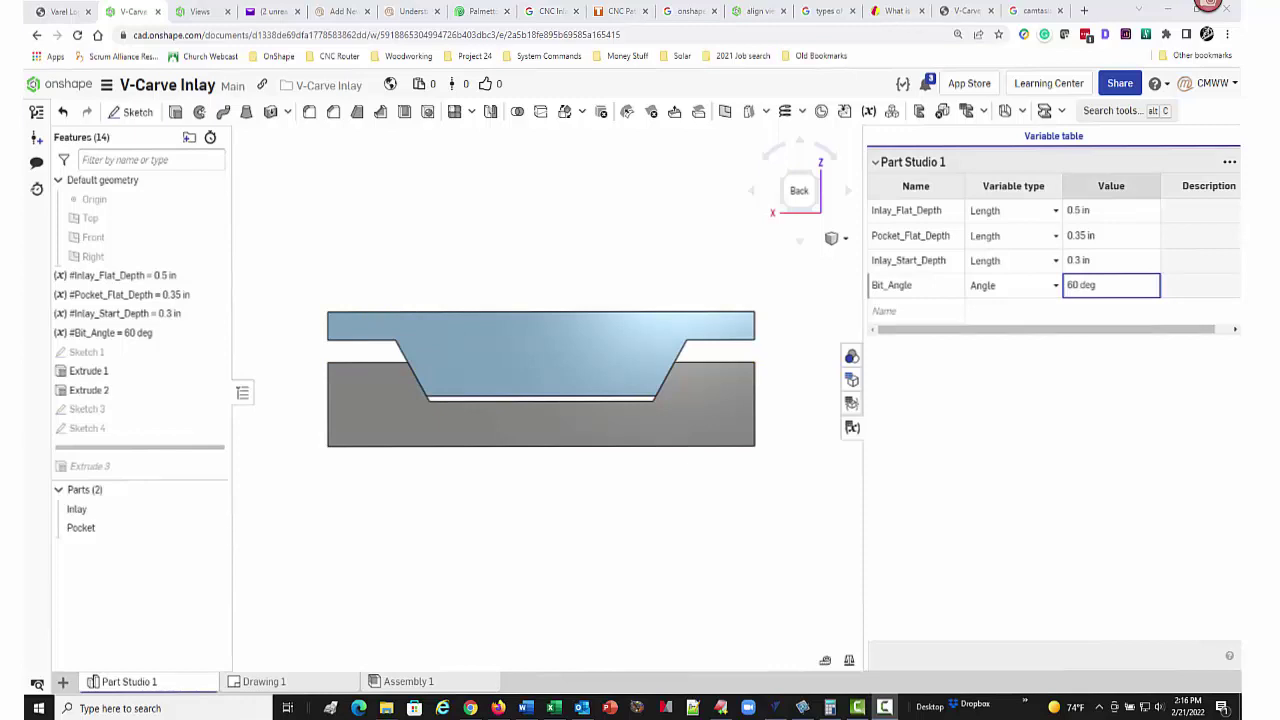
click(1075, 262)
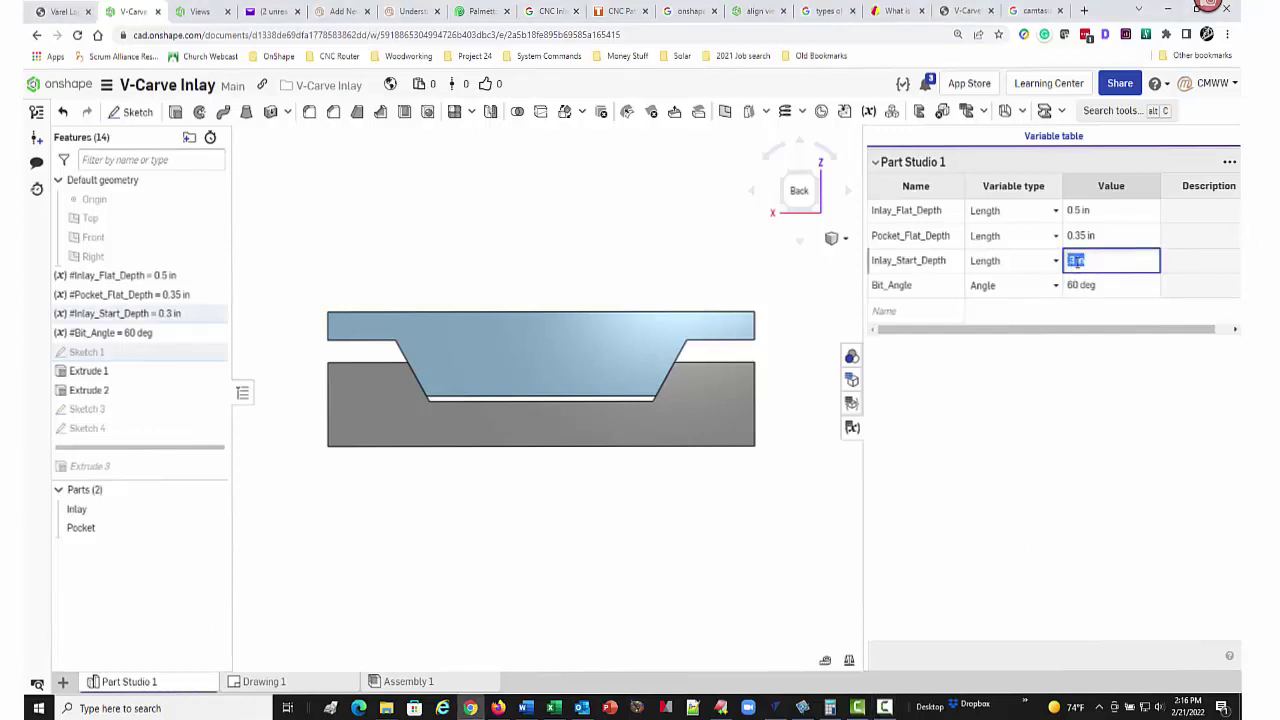
text(.25)
key(Return)
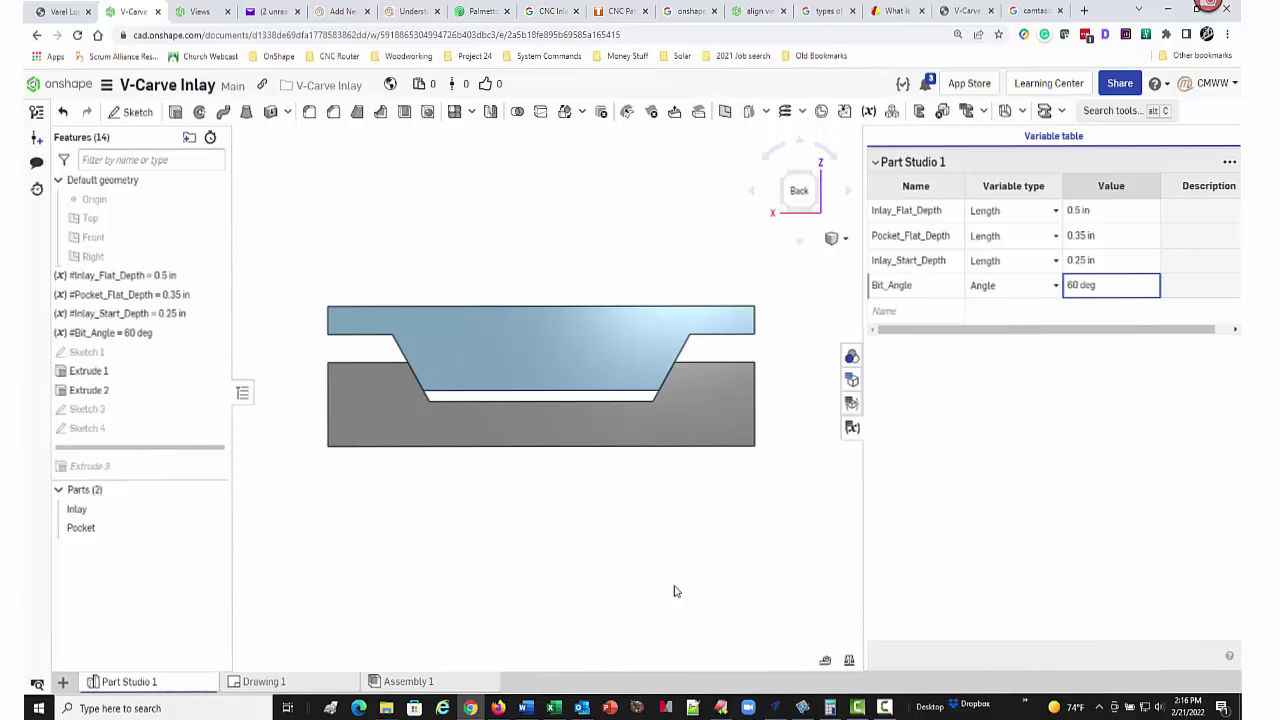
click(637, 393)
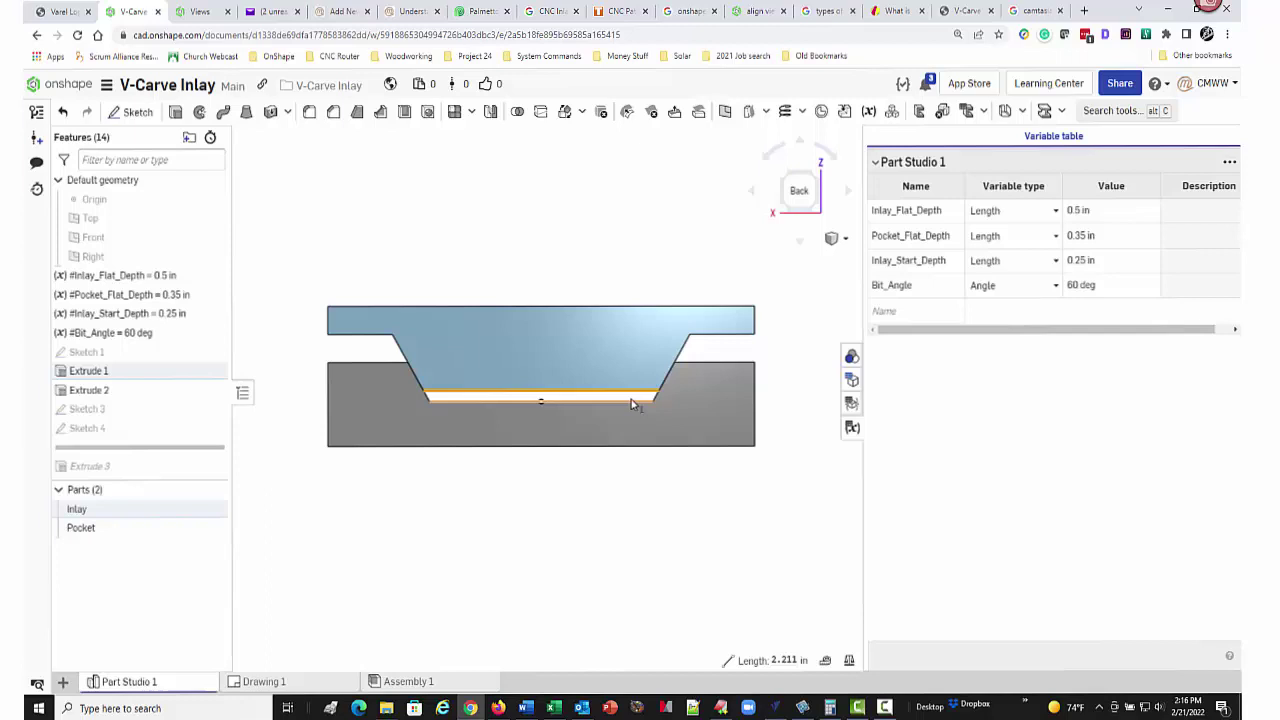
click(631, 399)
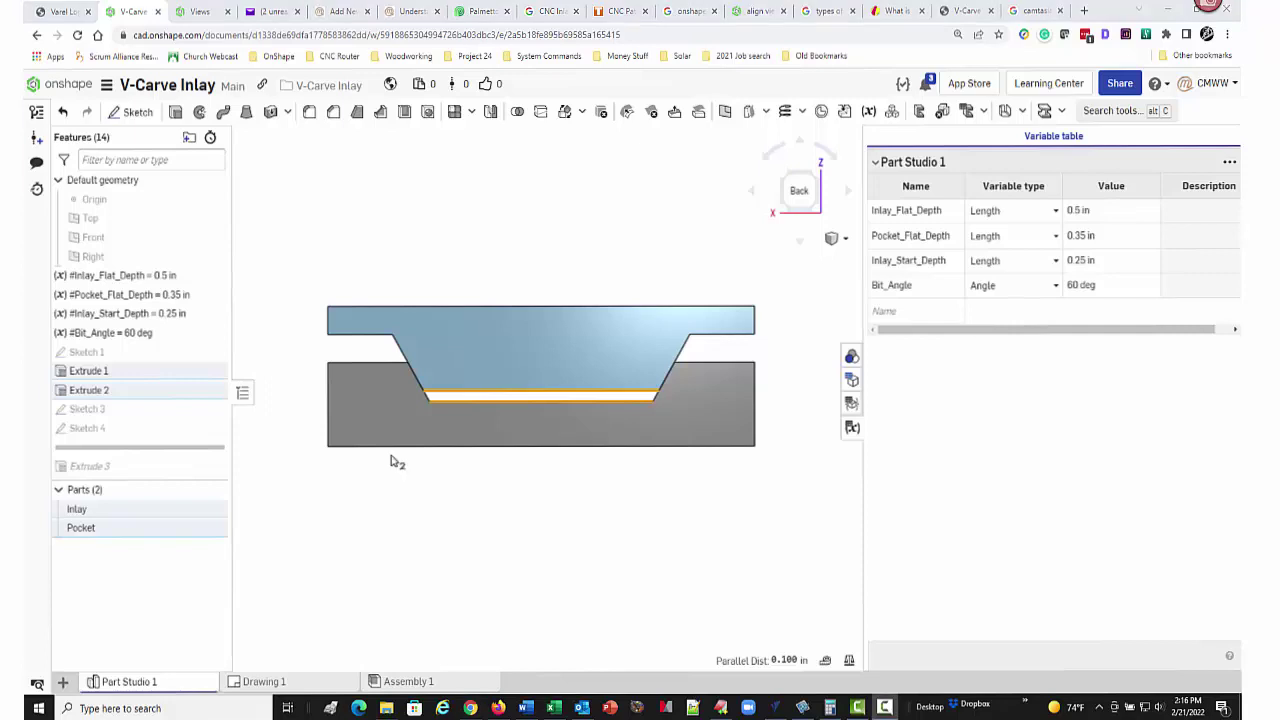
click(1080, 262)
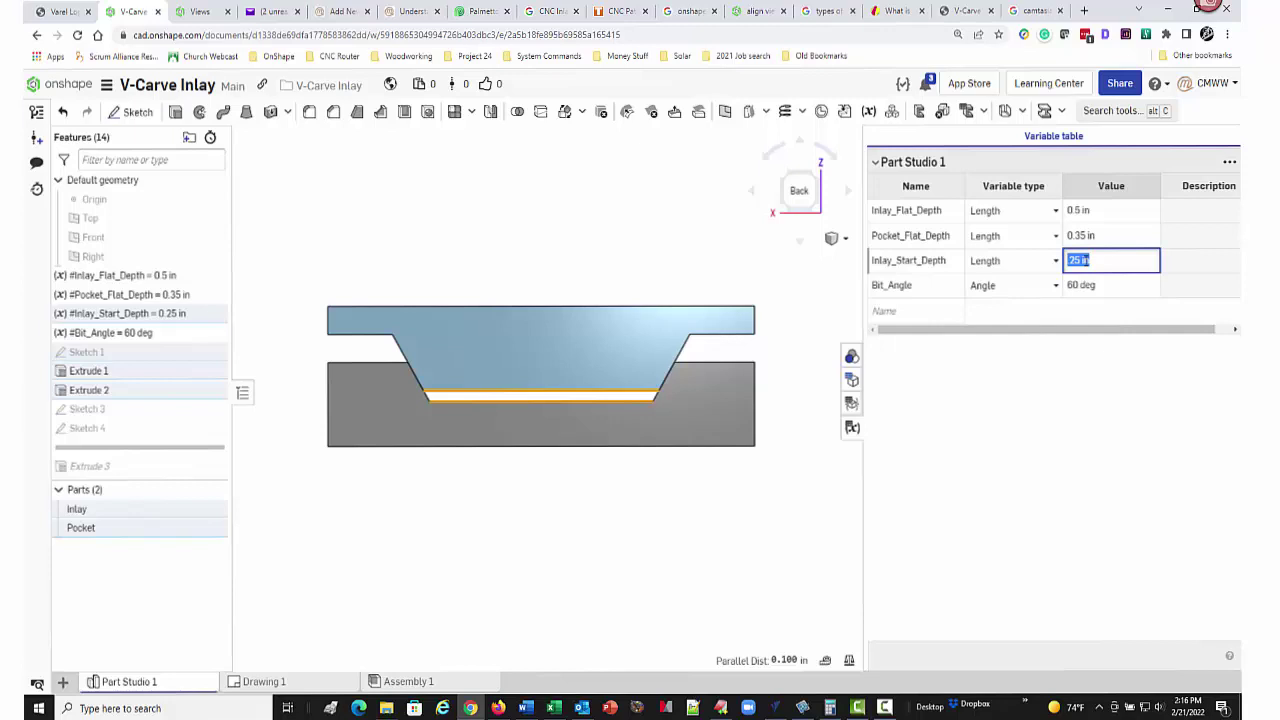
text(.3)
key(Return)
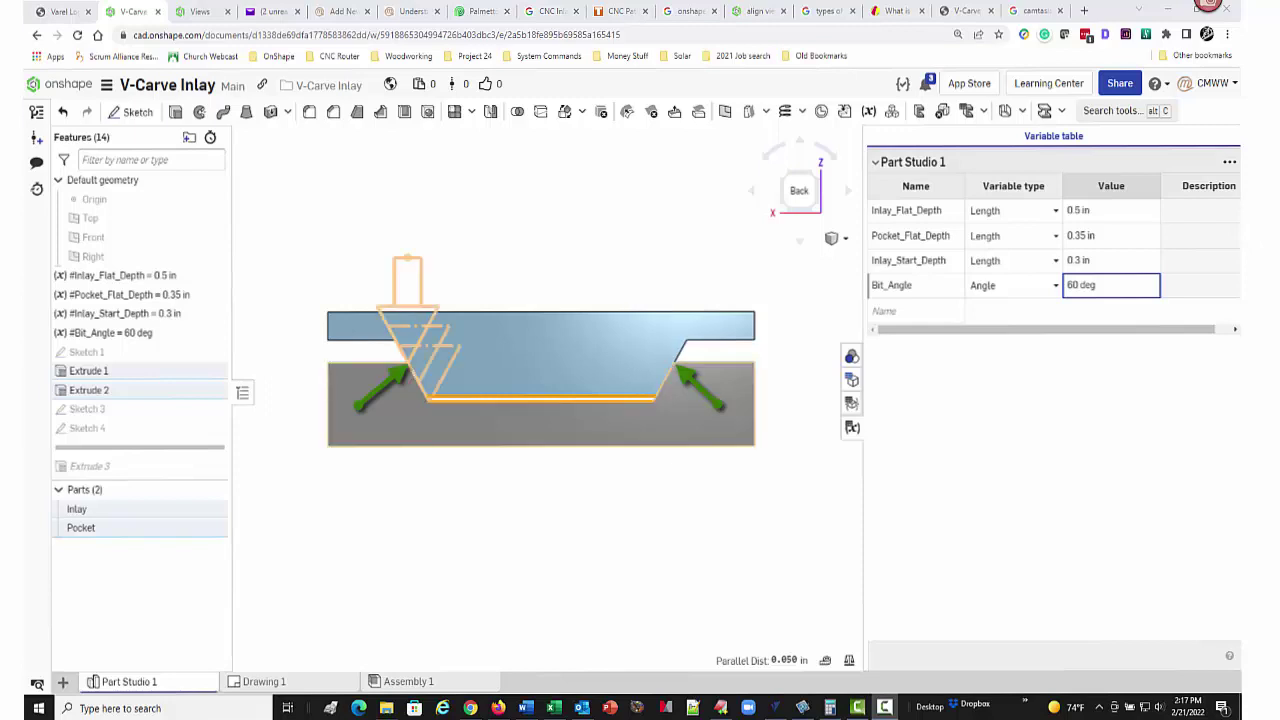
click(655, 531)
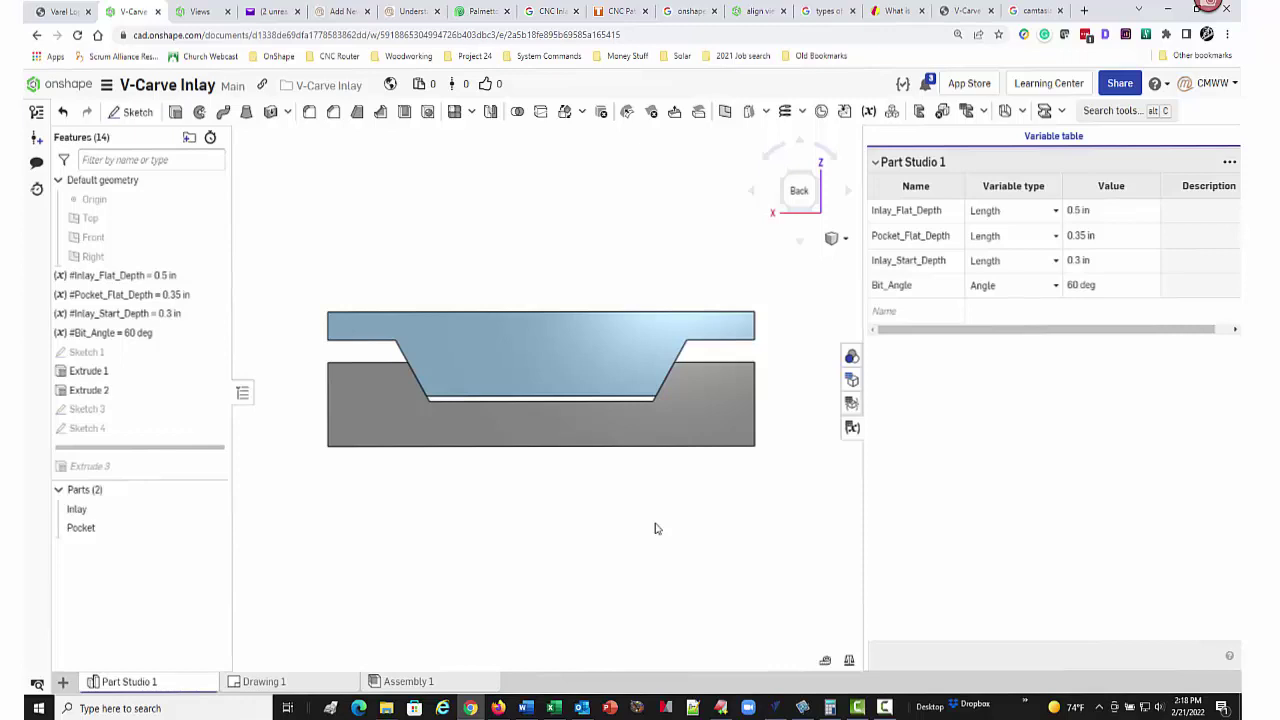
scroll(656, 528, up, 1)
scroll(656, 528, down, 1)
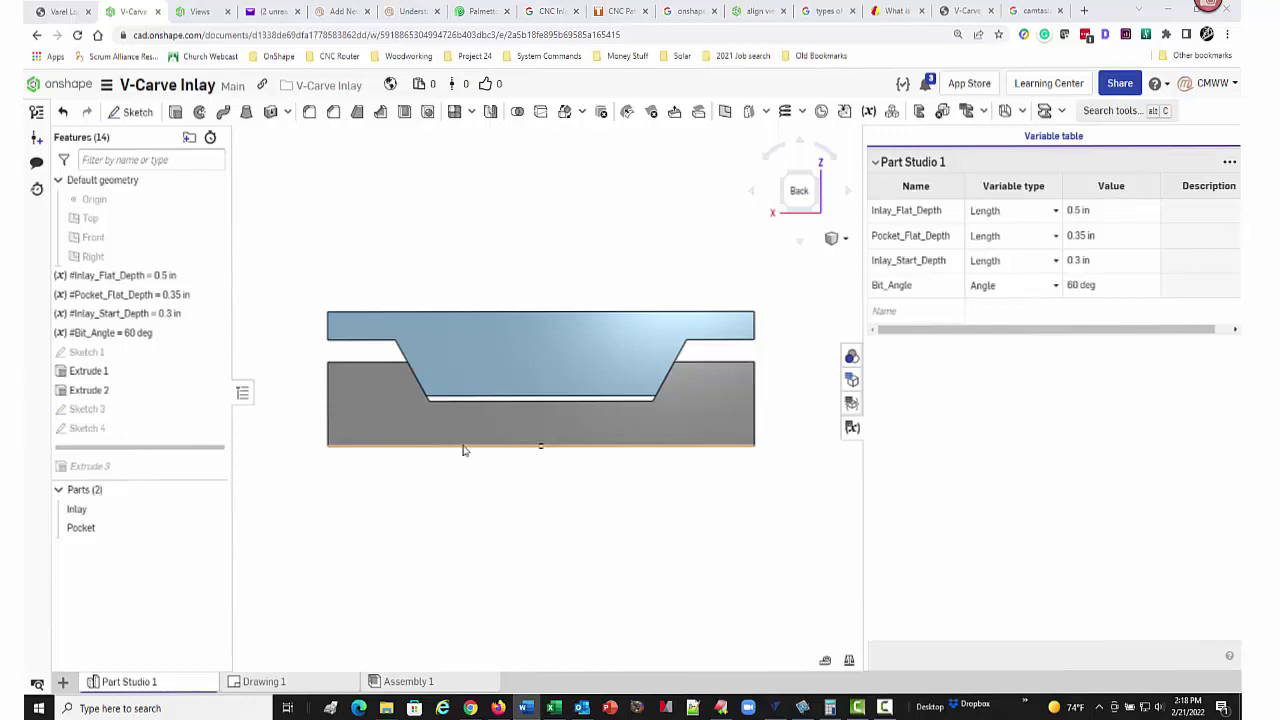
Set Inlay_Flat_Depth to 0.6 in in the Variable table.
click(1080, 210)
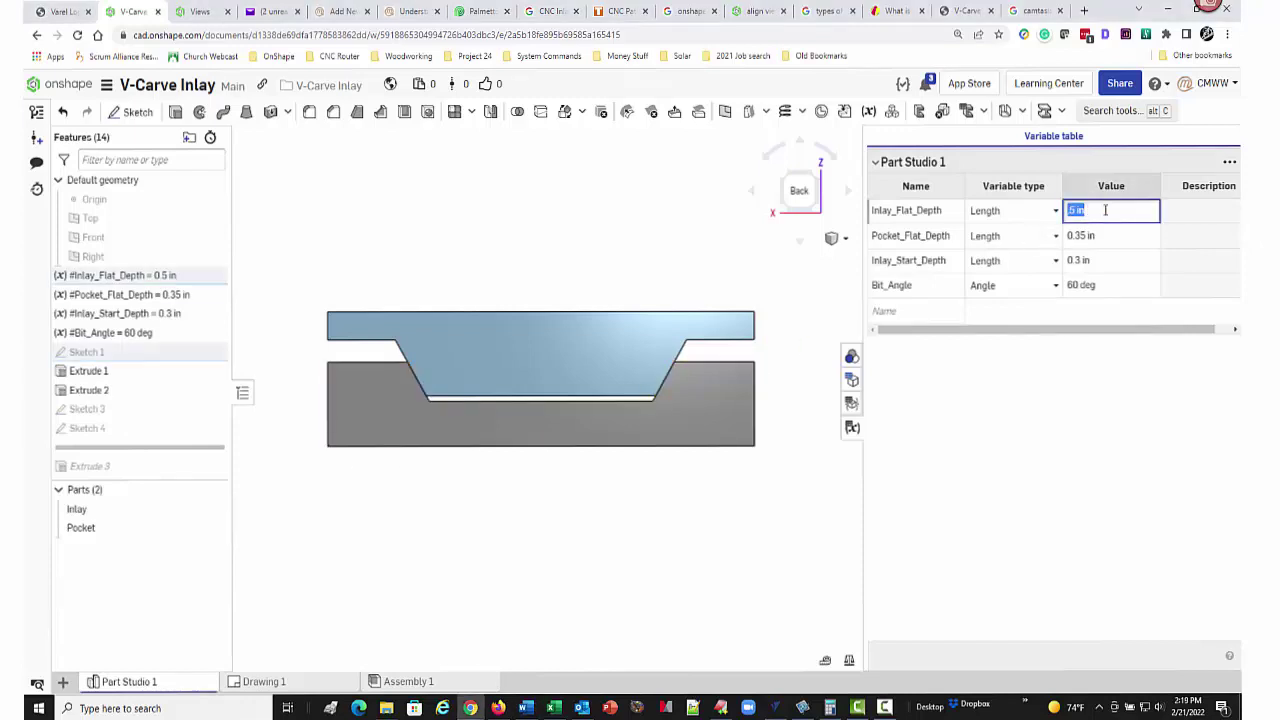
text(0.6)
key(Return)
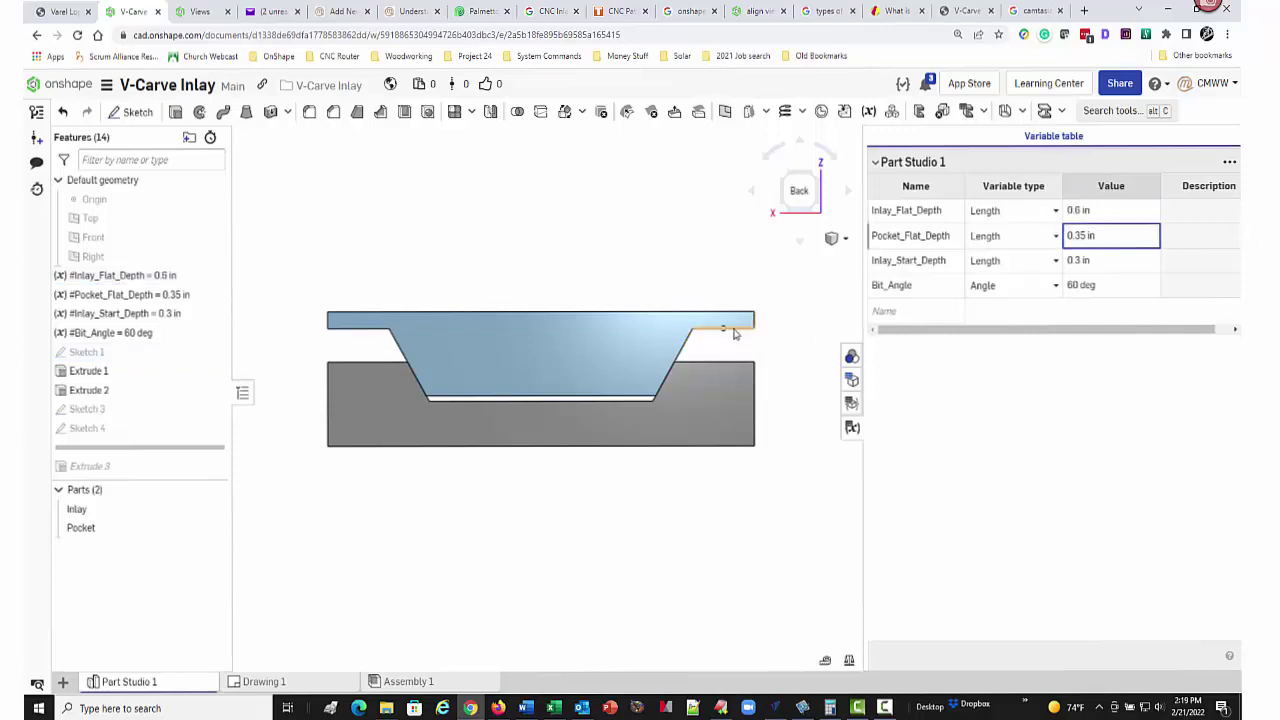
Measure the 0.300 in spacing between the top edges, then roll history past Extrude 3.
click(733, 329)
click(735, 362)
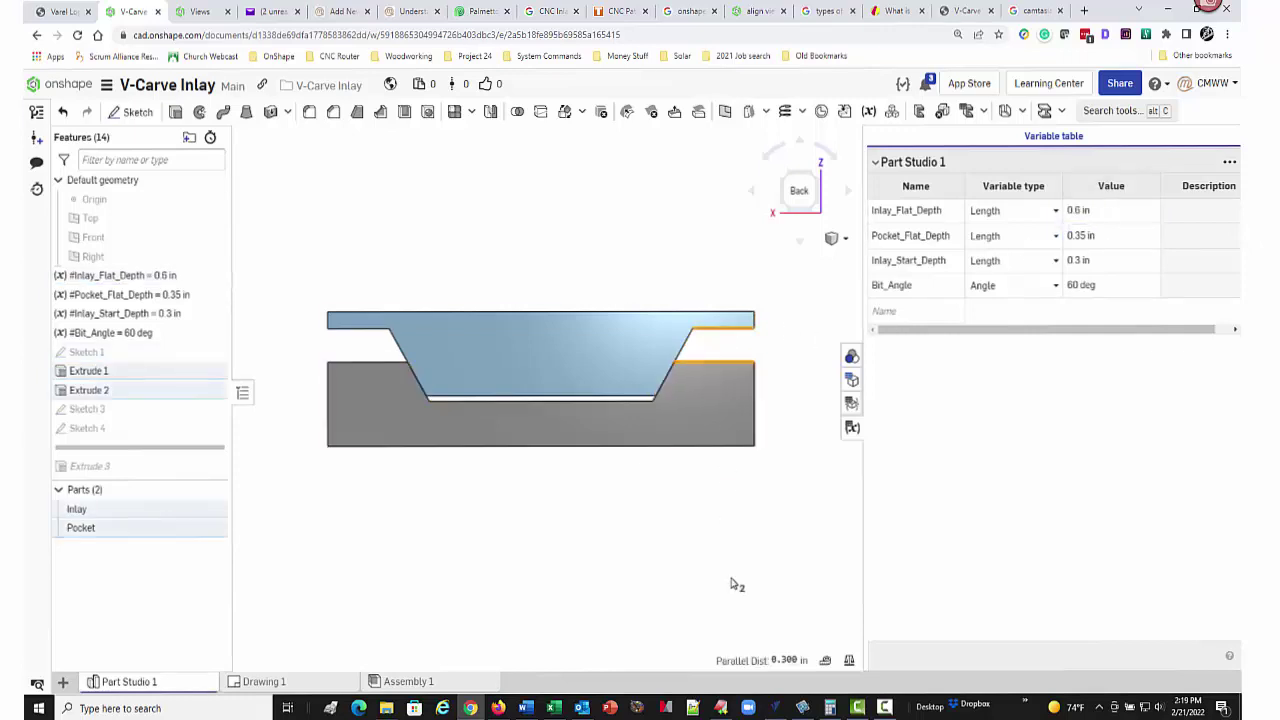
drag(781, 661, 797, 663)
click(795, 520)
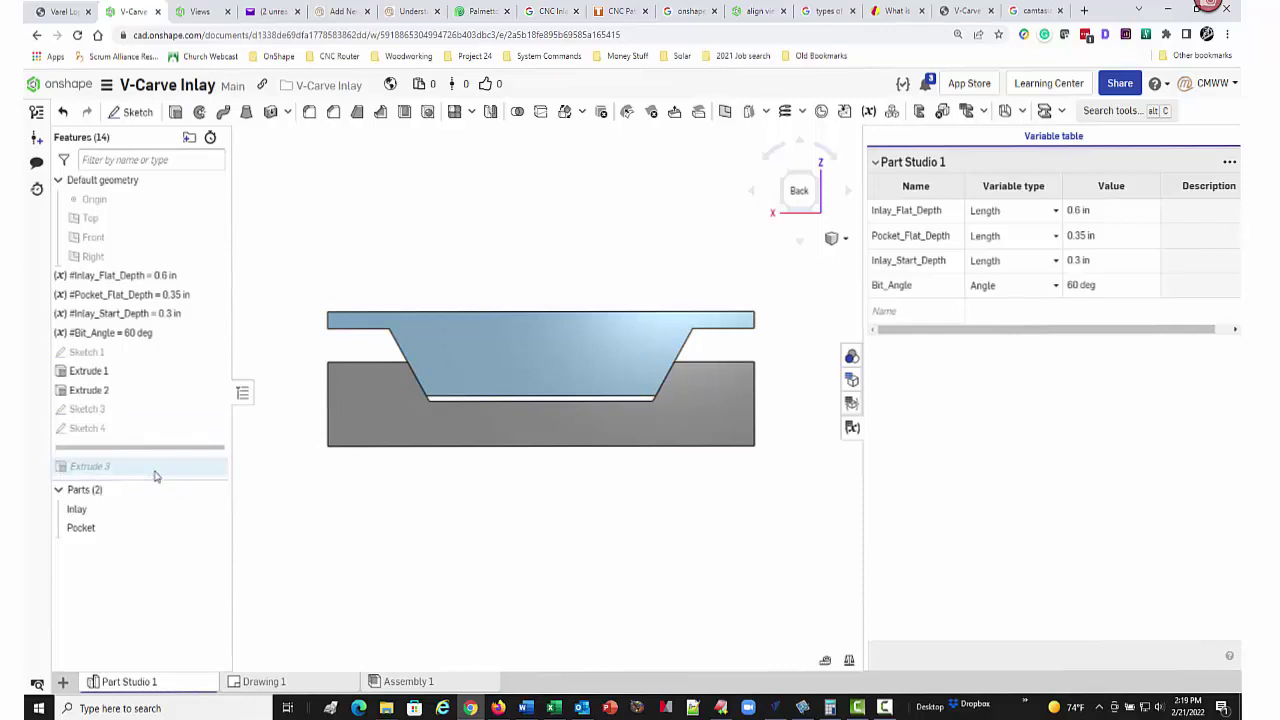
drag(155, 476, 155, 476)
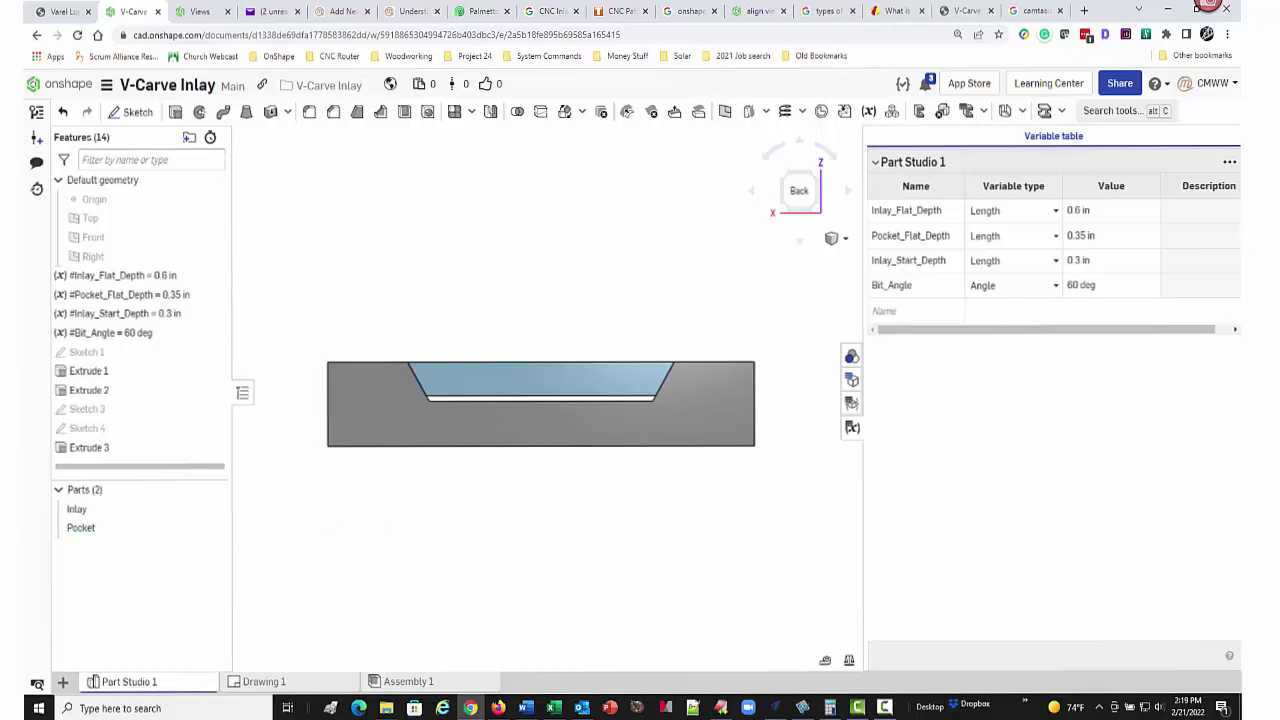
Press F10 in the Onshape model view.
key(F10)
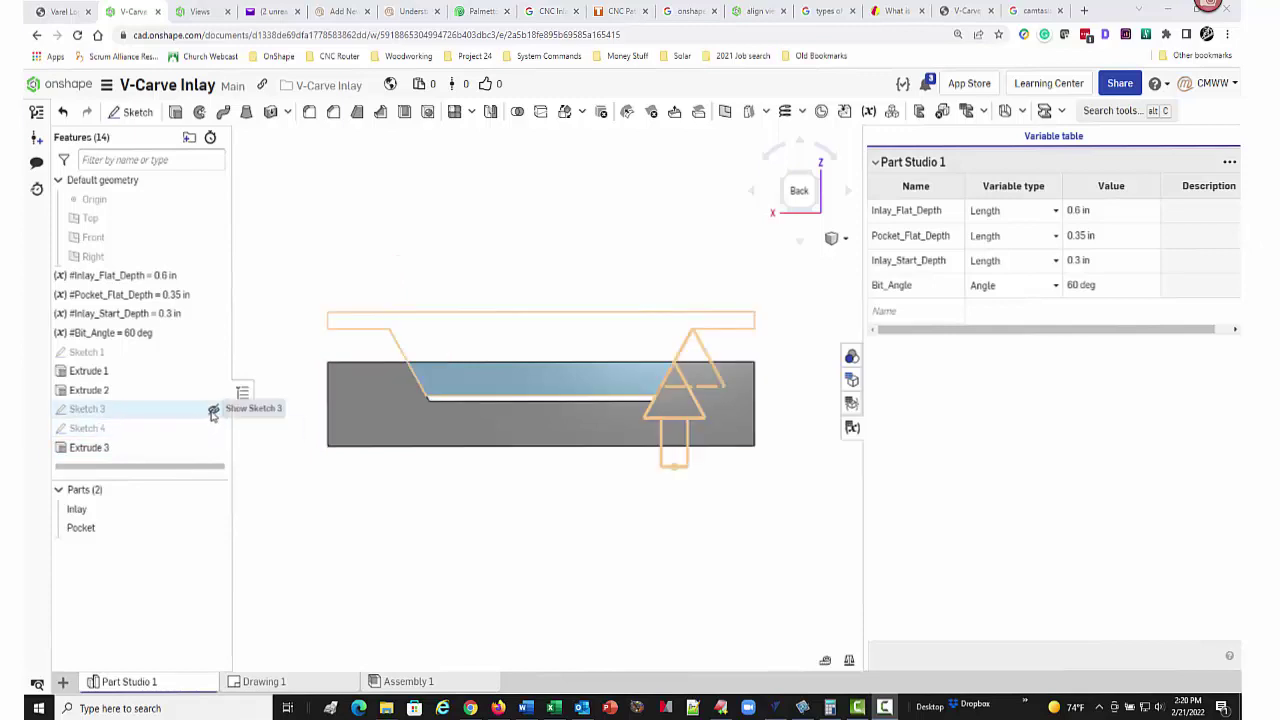
click(212, 429)
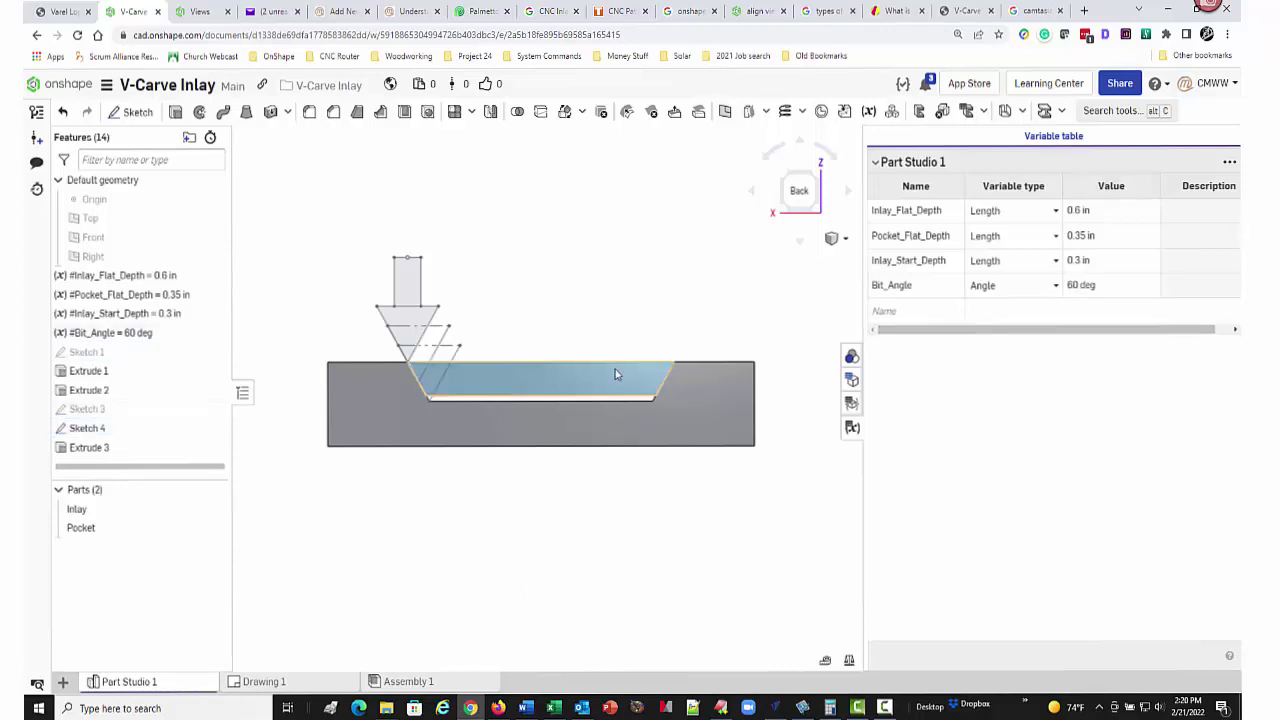
click(1077, 286)
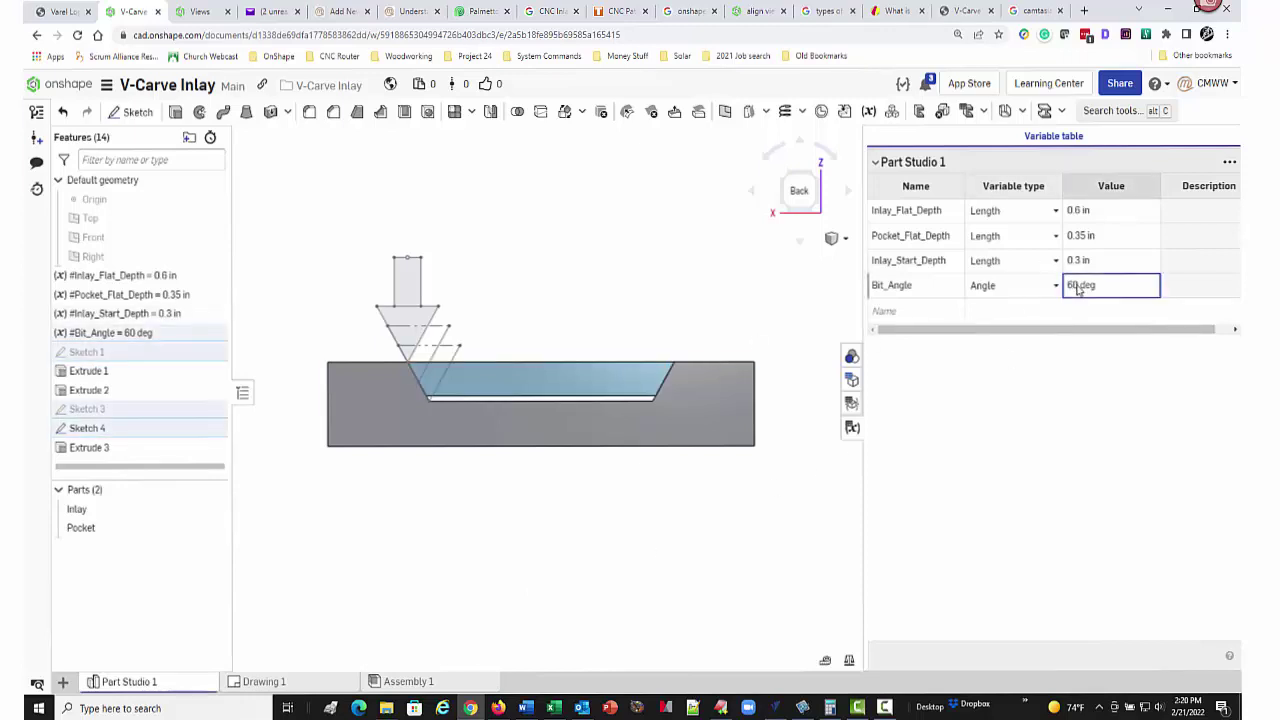
text(90)
key(Return)
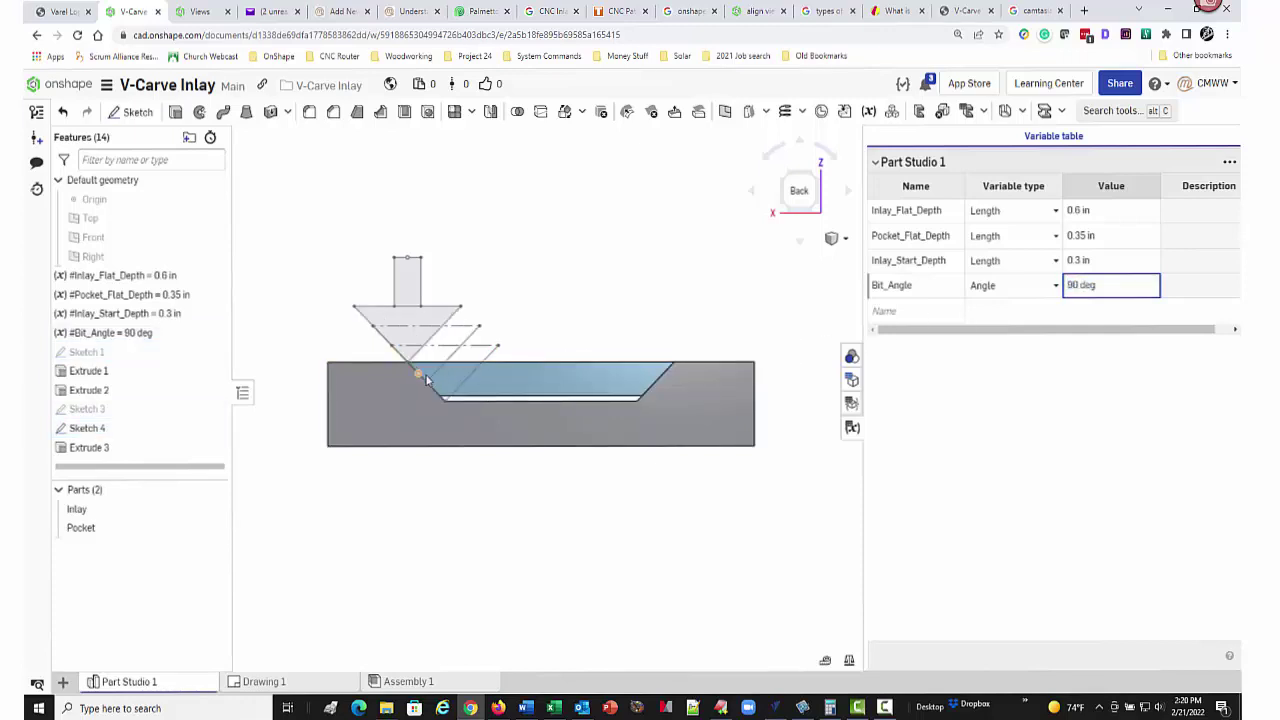
click(1081, 287)
click(1081, 287)
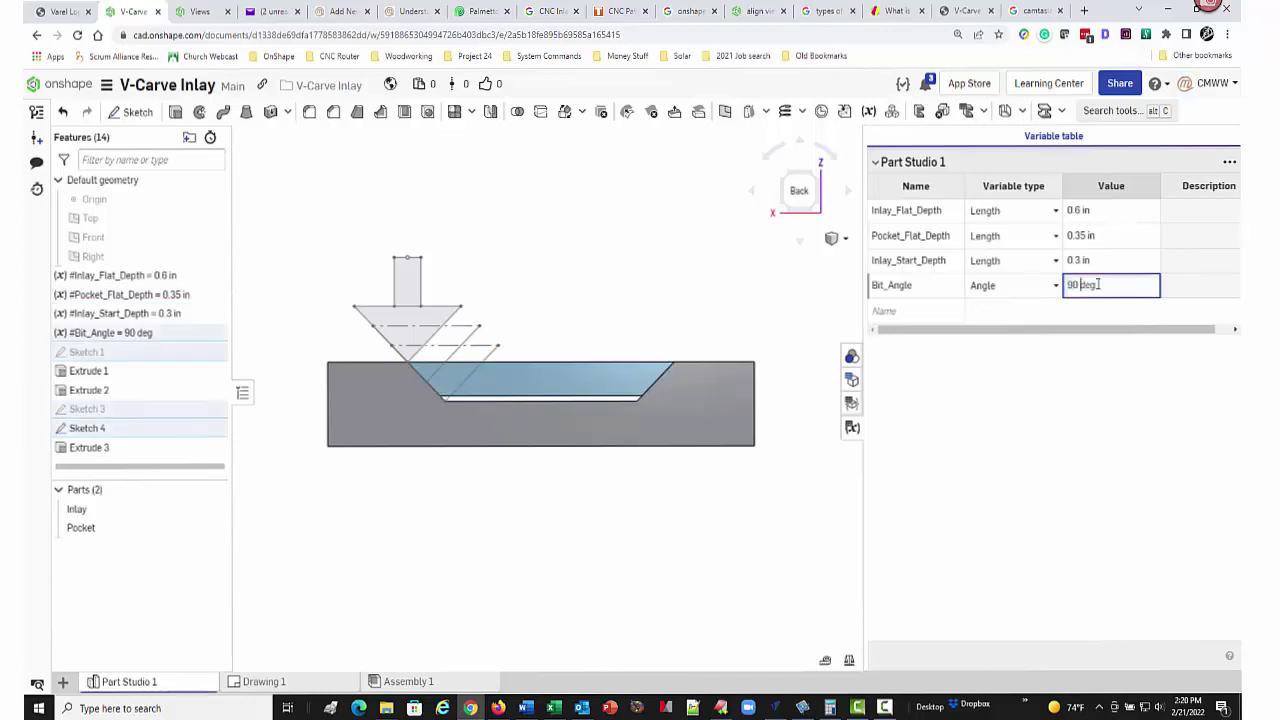
drag(1097, 285, 1057, 285)
text(45)
key(Return)
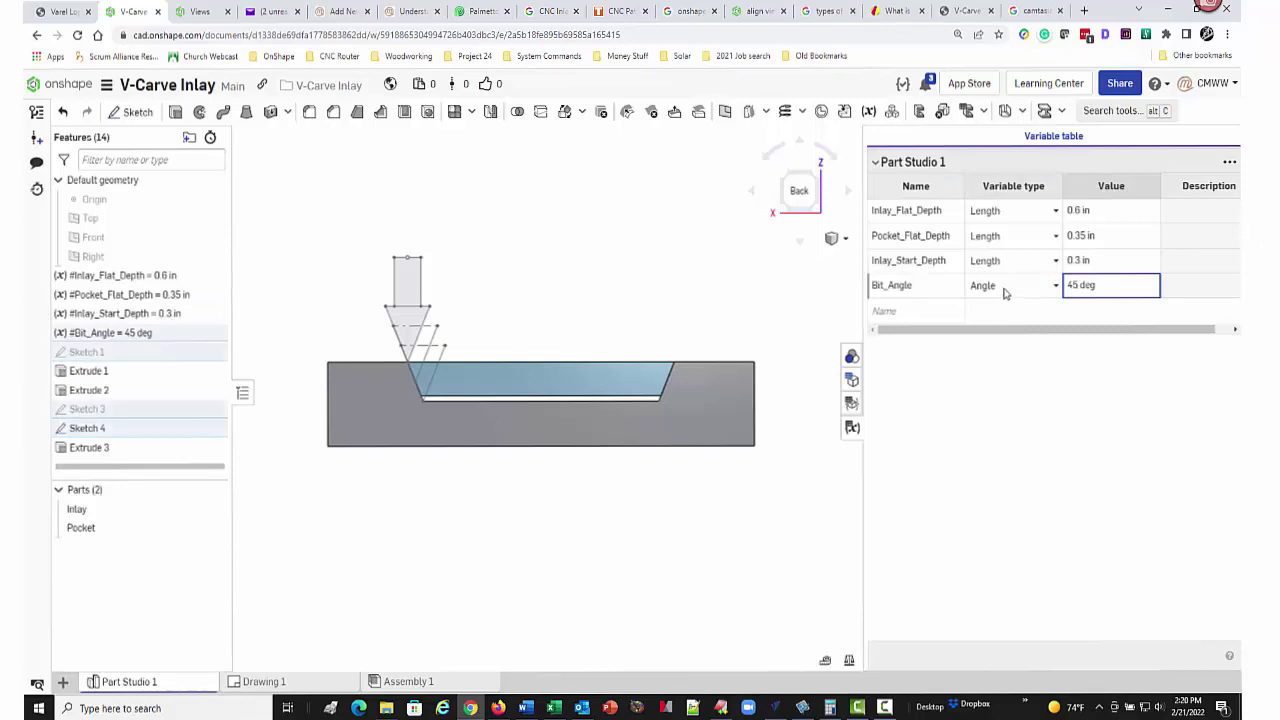
click(1072, 287)
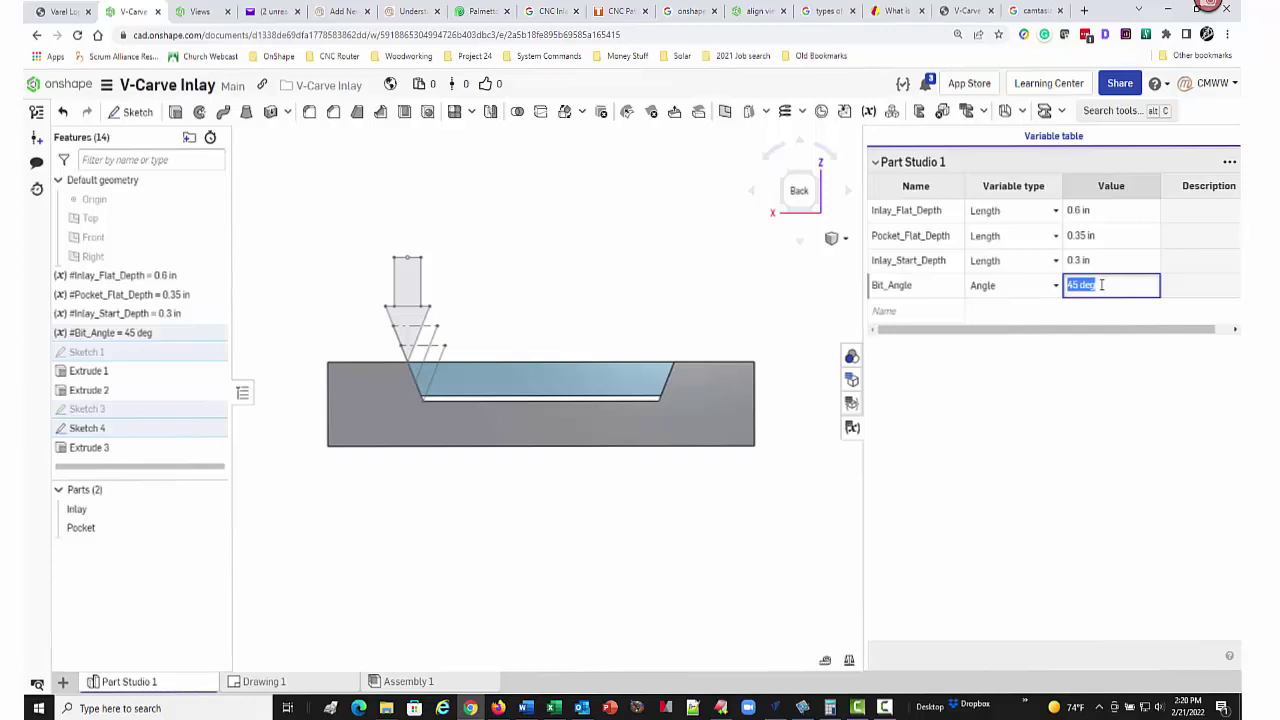
text(60)
key(Return)
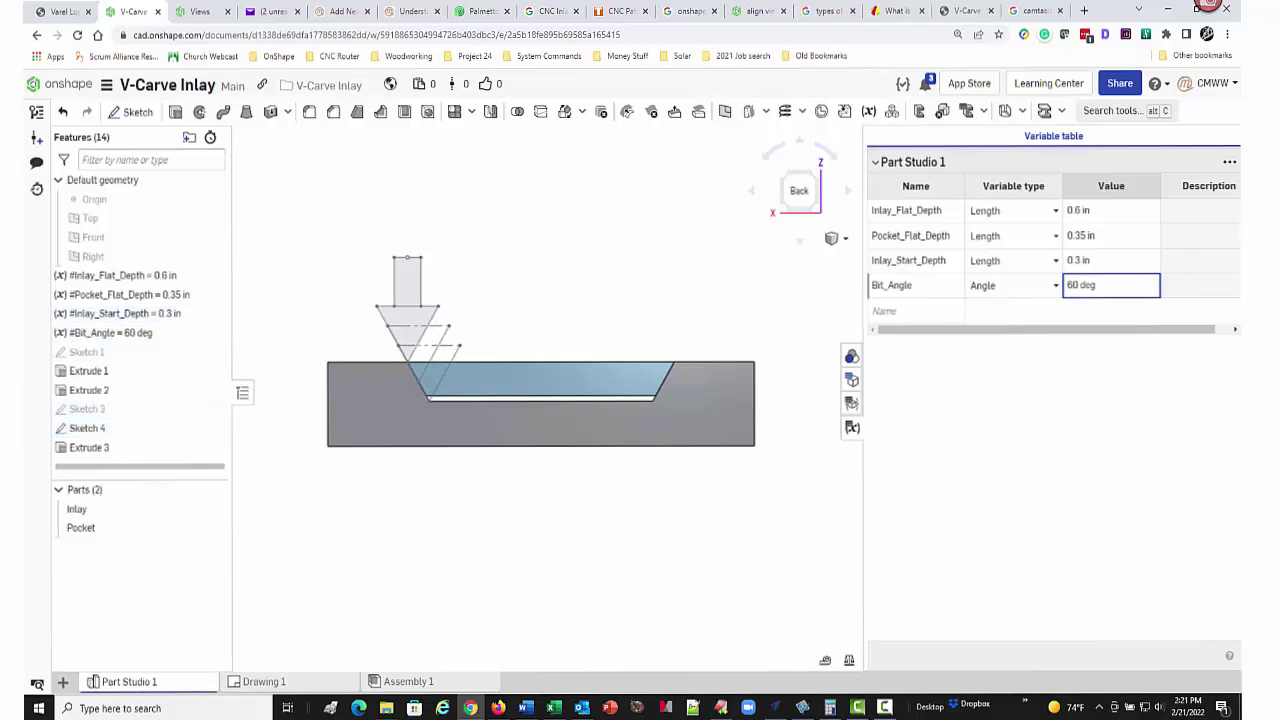